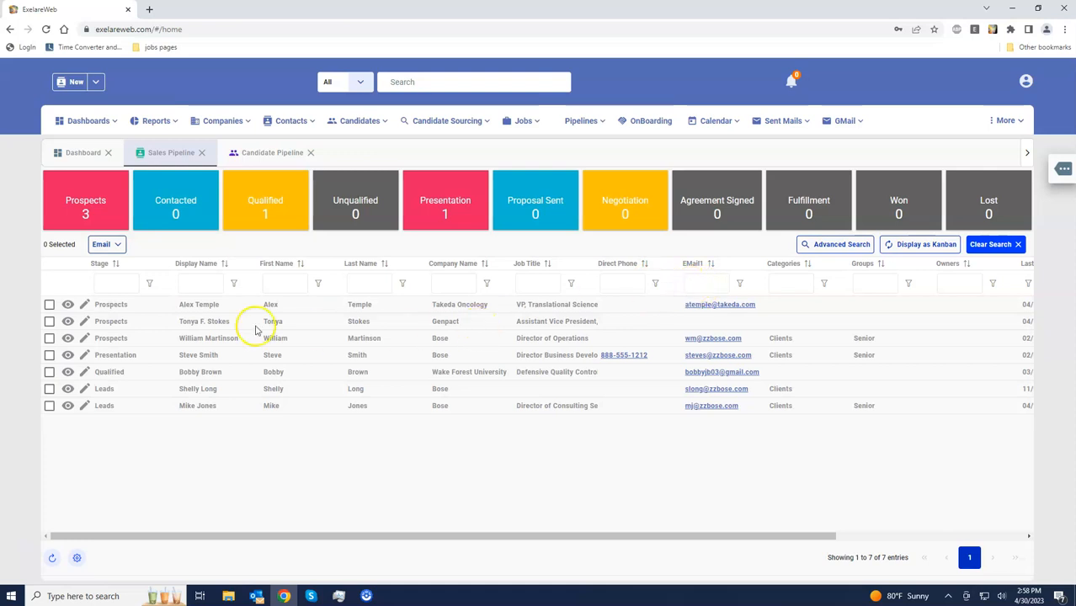
Step: View the profile and history of the first contact in the sales pipeline, and close the record
left_click(67, 305)
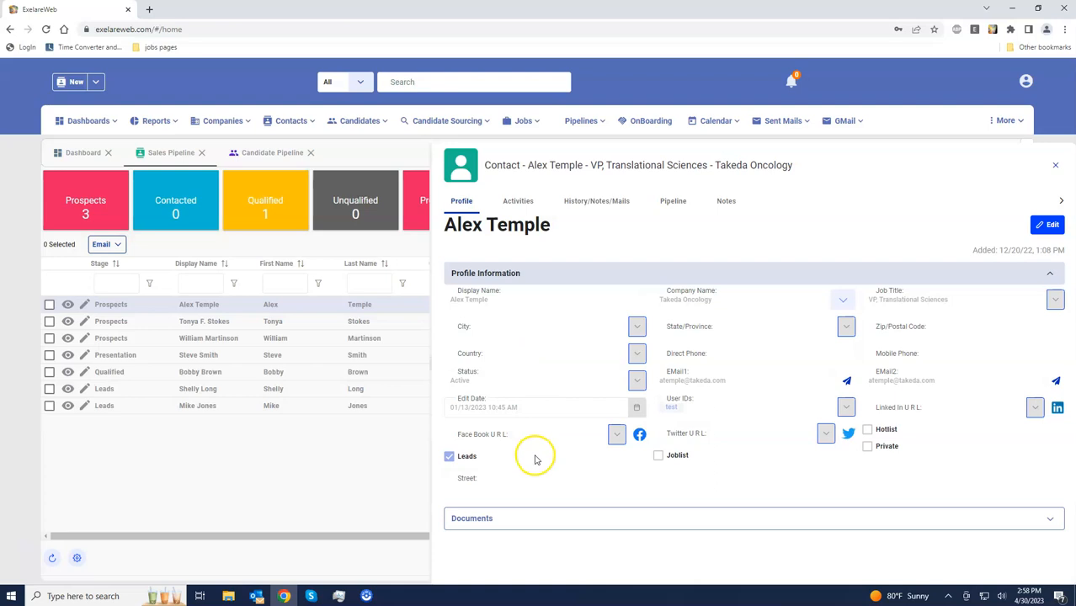
left_click(604, 200)
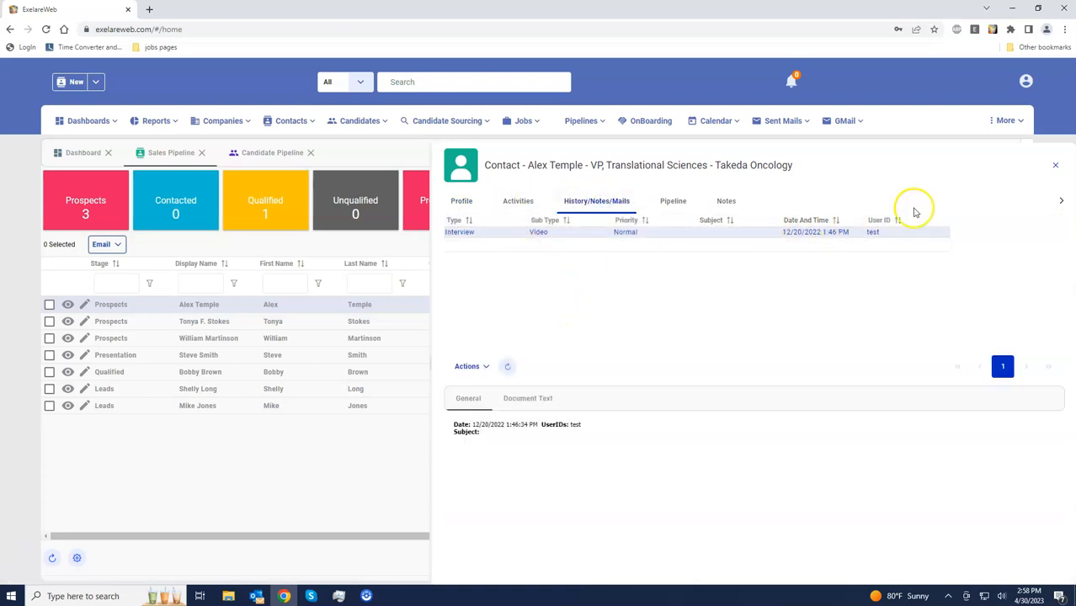
left_click(1059, 166)
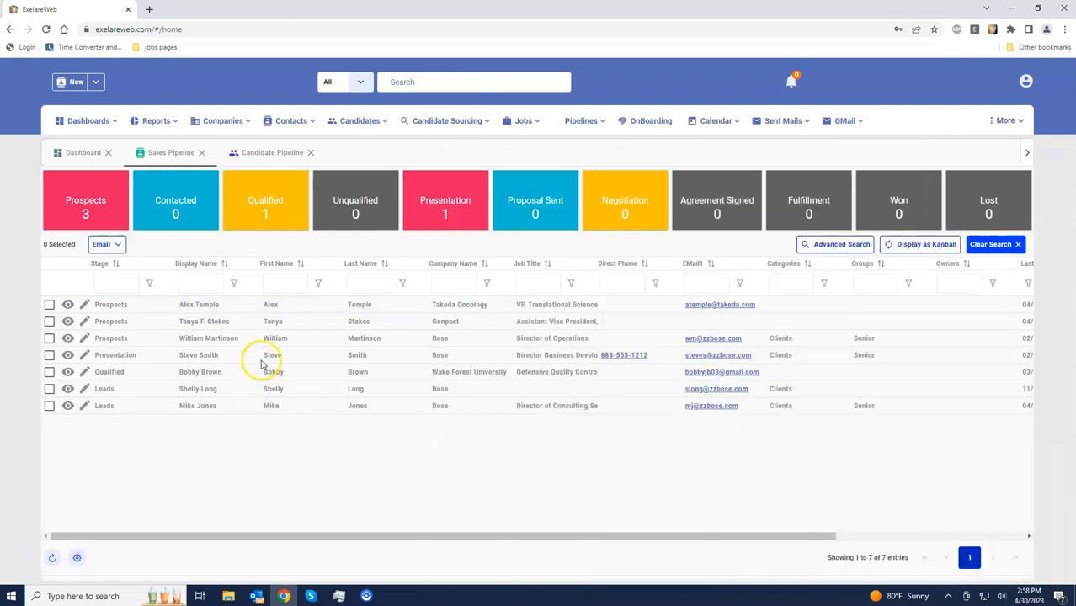
Step: Select the first prospect in the sales pipeline and look over the stages it can be changed to
left_click(49, 305)
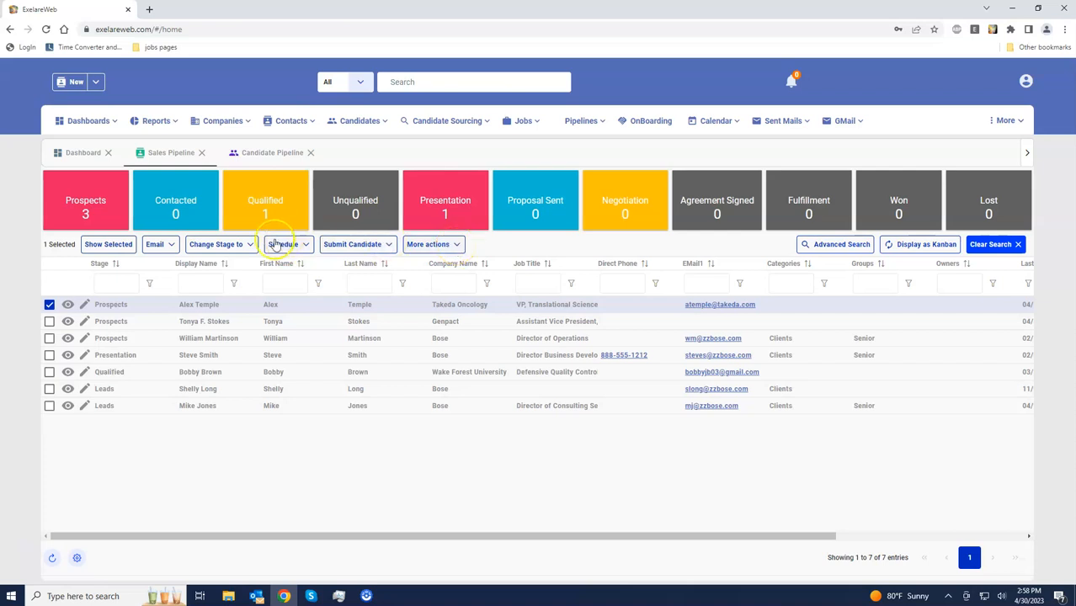
left_click(247, 245)
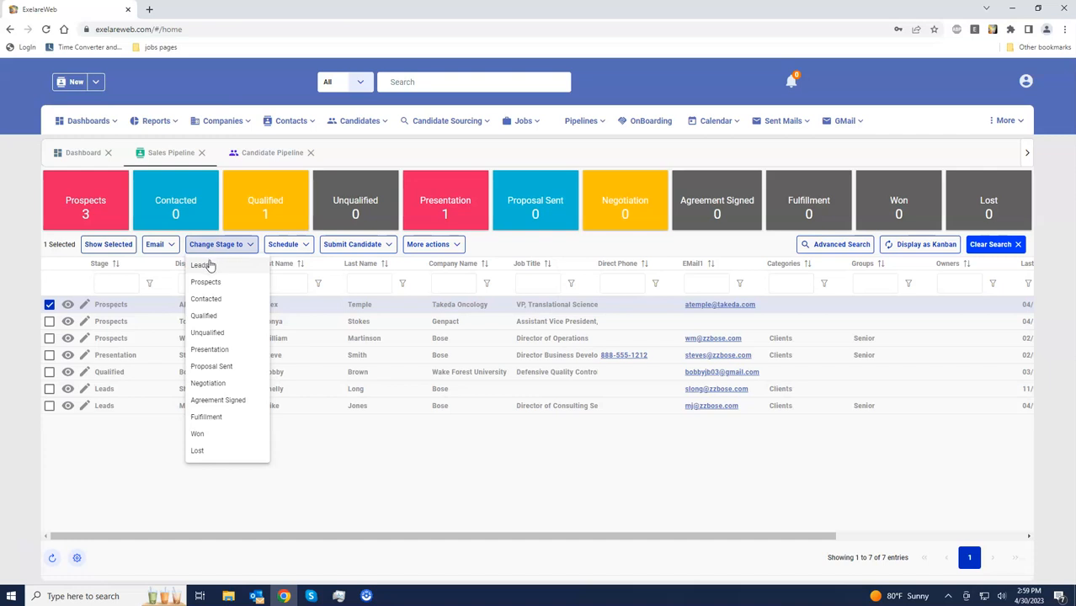
left_click(175, 287)
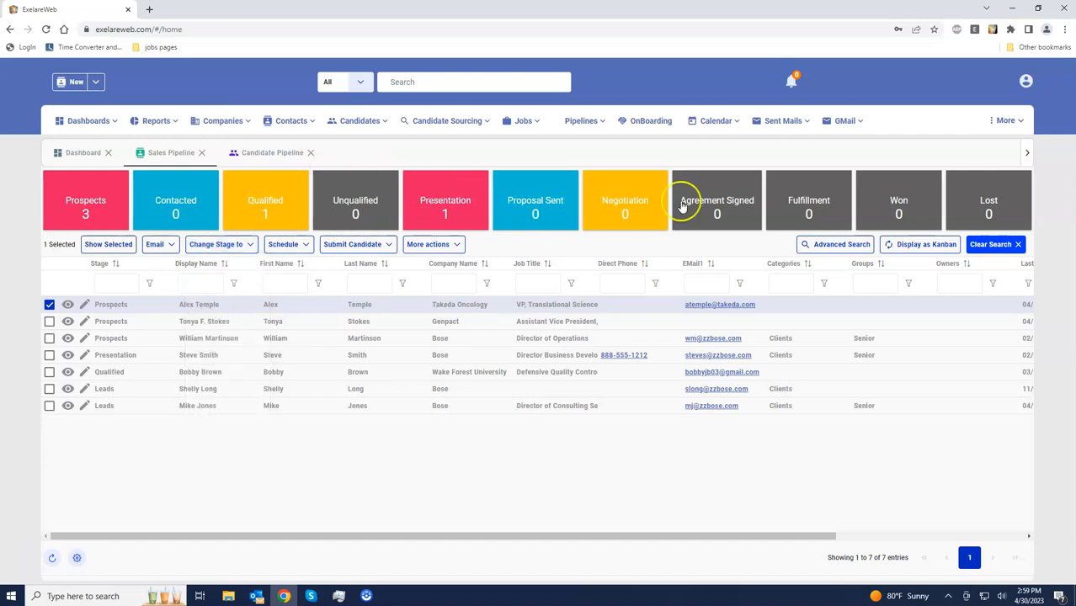
Step: Display the sales pipeline as a Kanban board and look through its filter fields
left_click(925, 245)
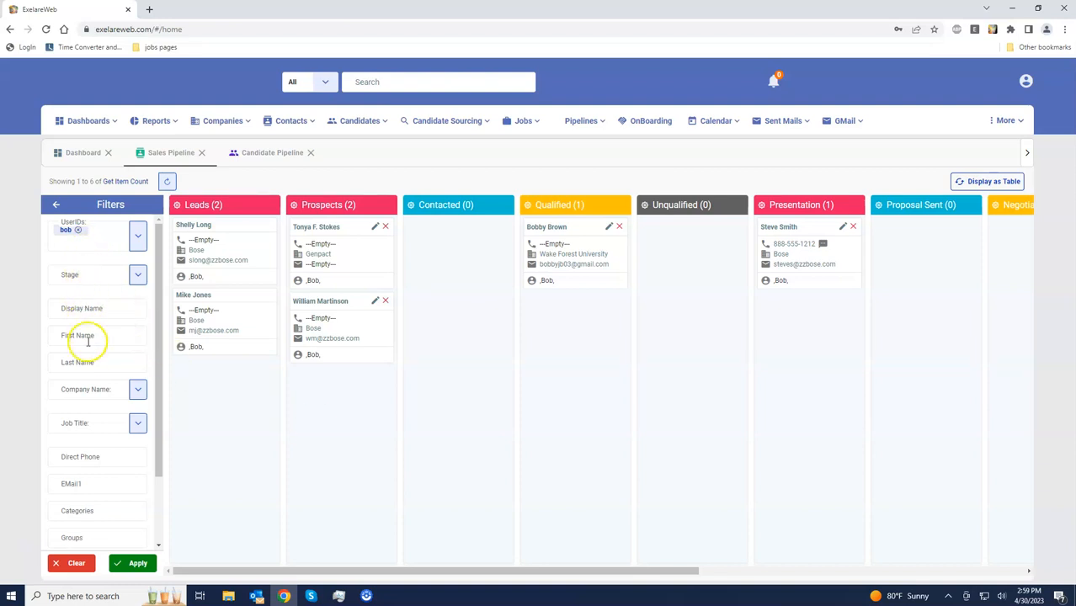
scroll(96, 375, "down", 1)
scroll(95, 375, "down", 1)
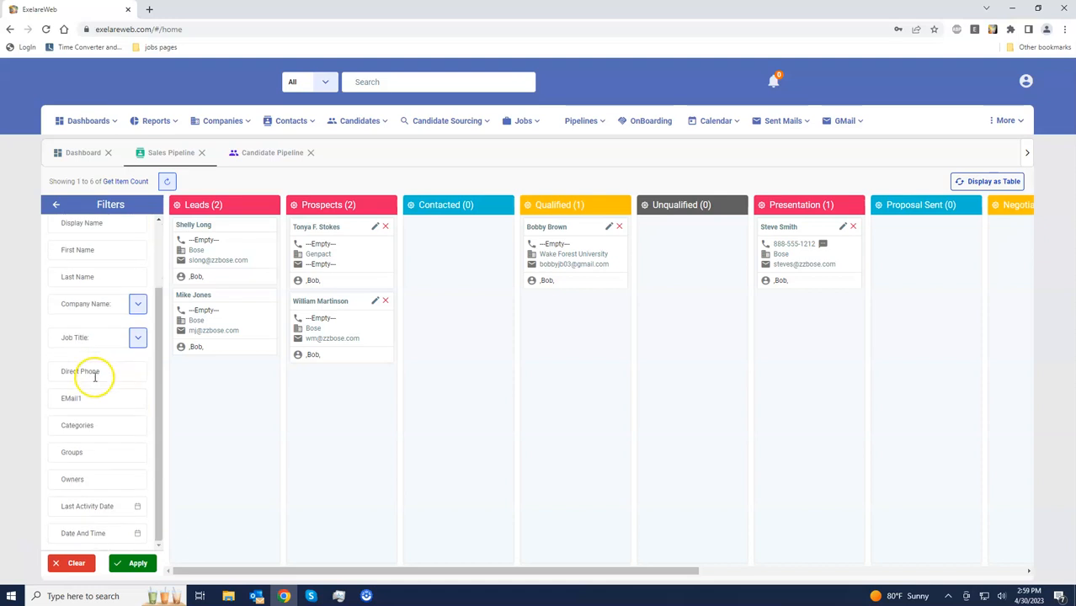
Step: Display the candidate pipeline as a Kanban board, filtered to JobID *1280, and collapse the filters
left_click(256, 160)
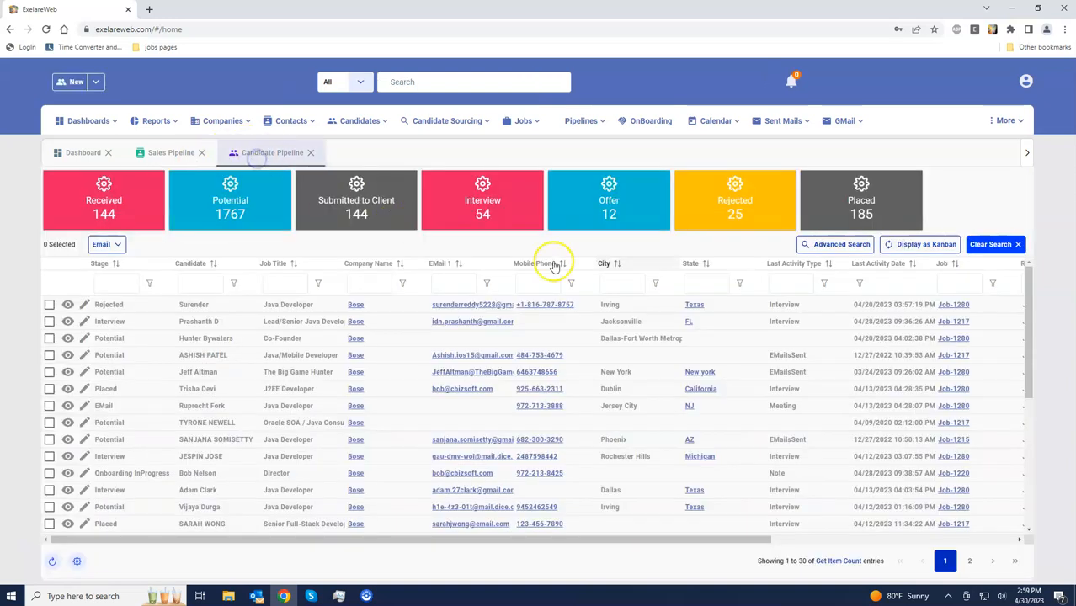
left_click(905, 240)
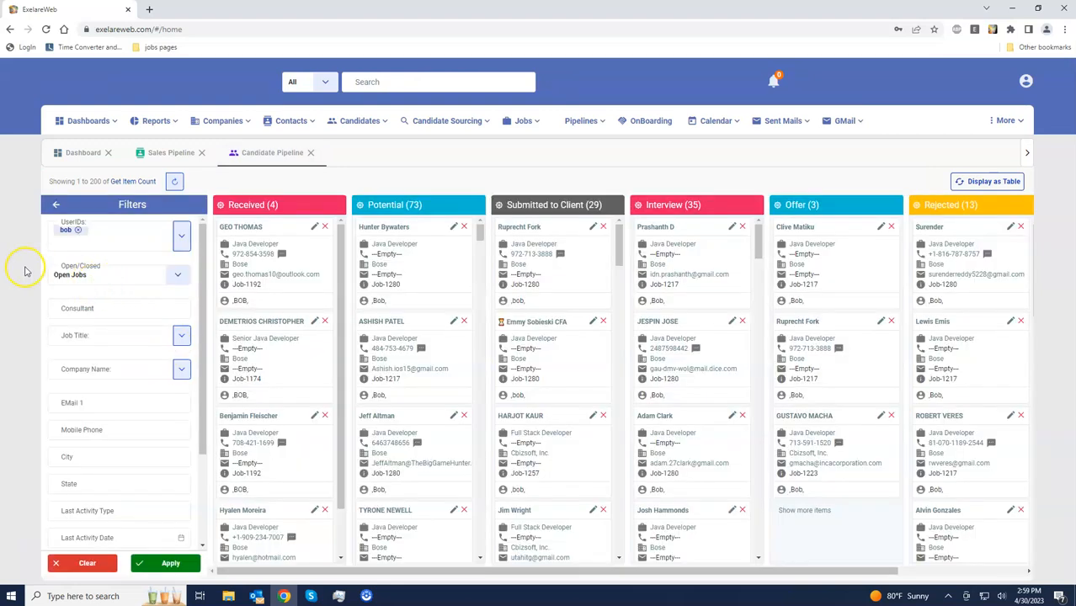
scroll(127, 341, "down", 3)
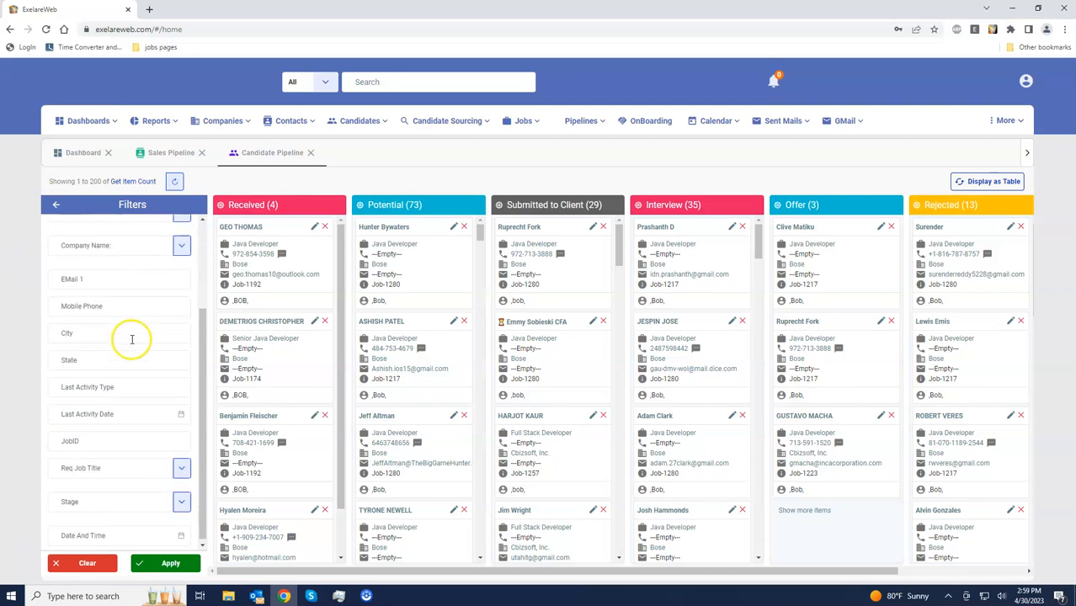
left_click(78, 437)
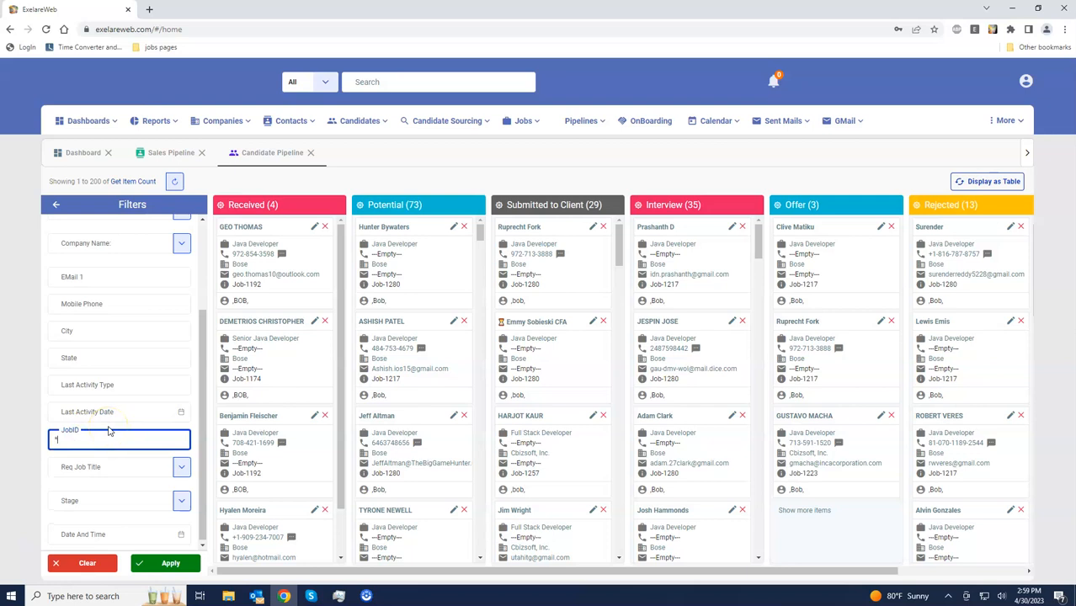
type("*1280")
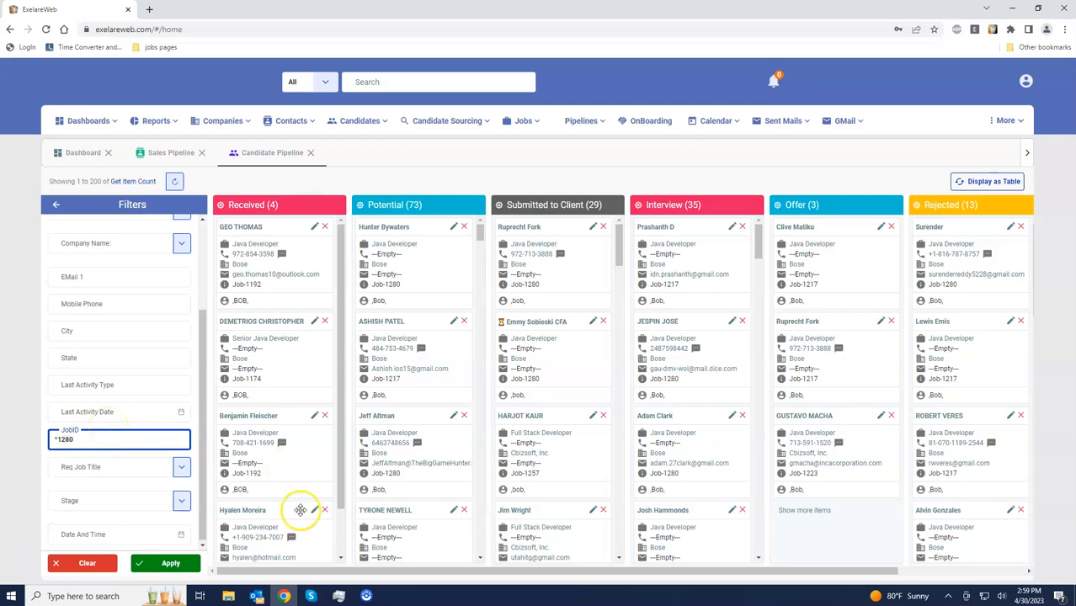
left_click(165, 562)
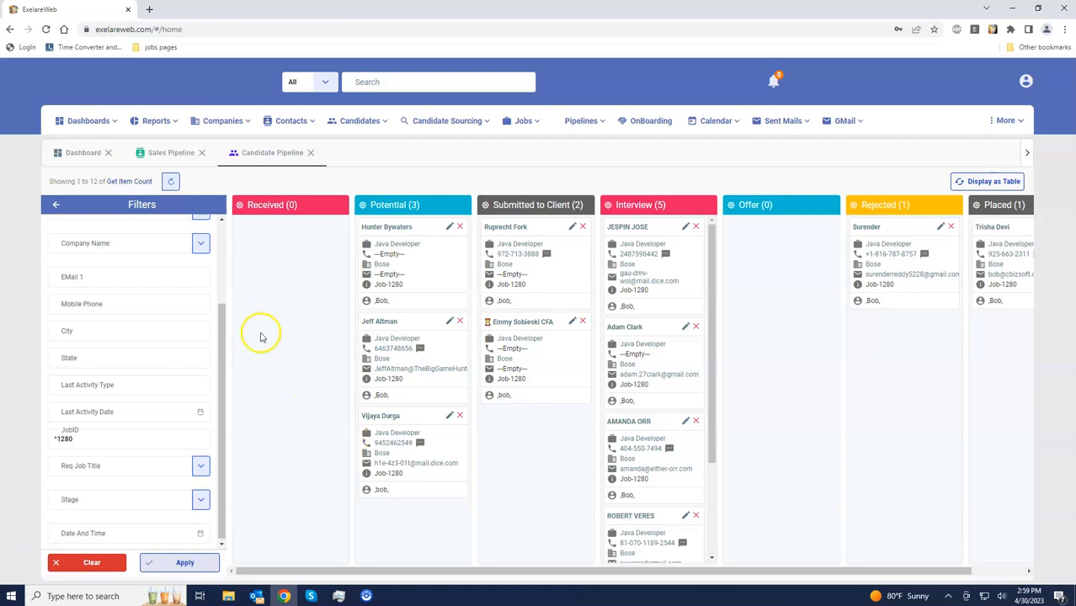
left_click(57, 204)
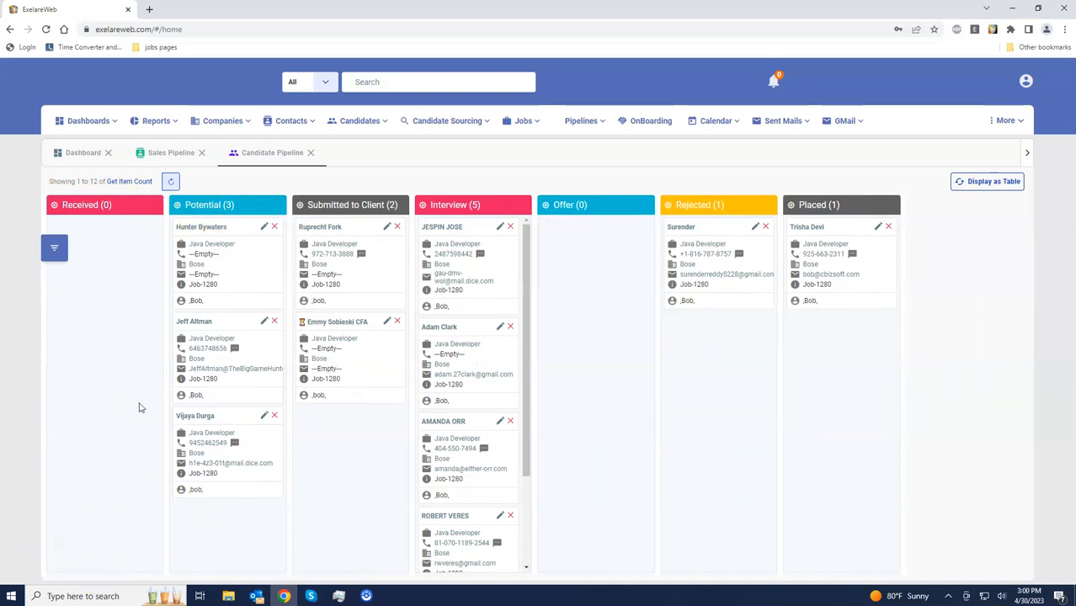
Step: View the resume of the first candidate in the Potential stage, and close the record
left_click(188, 228)
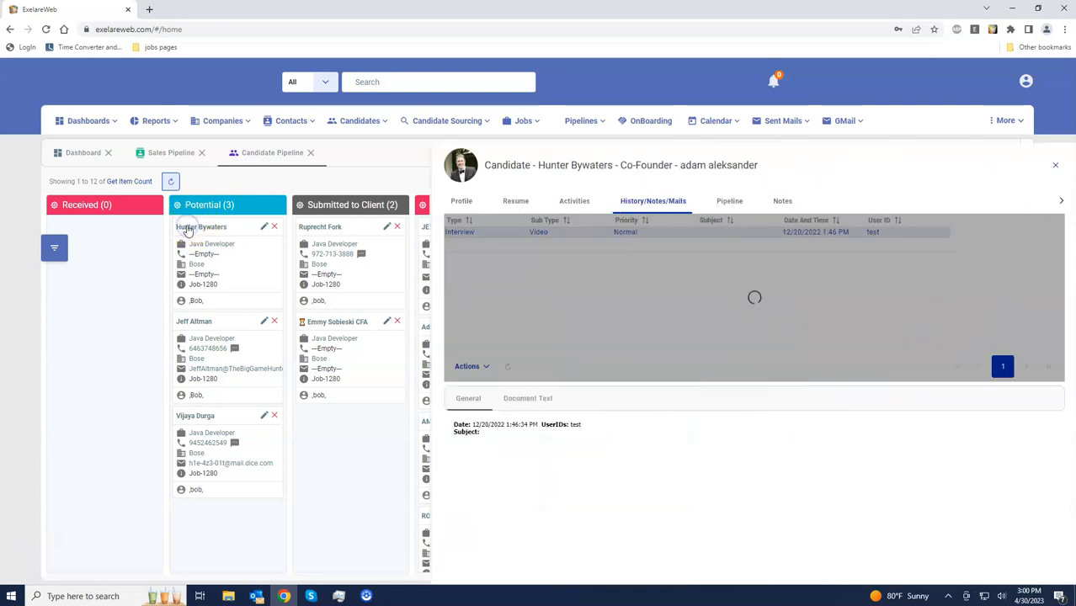
left_click(517, 203)
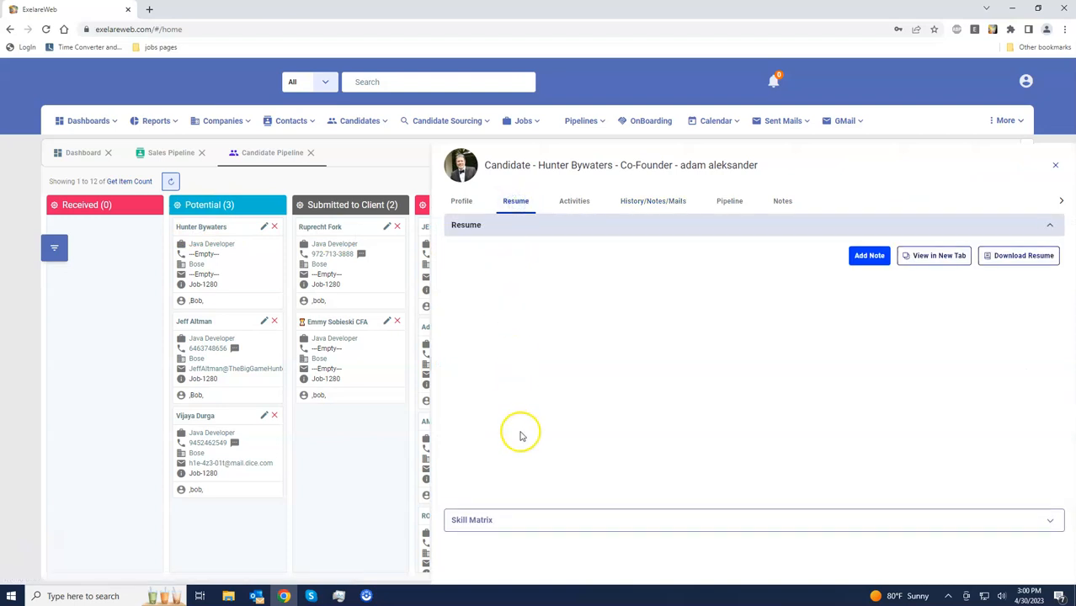
left_click(1054, 165)
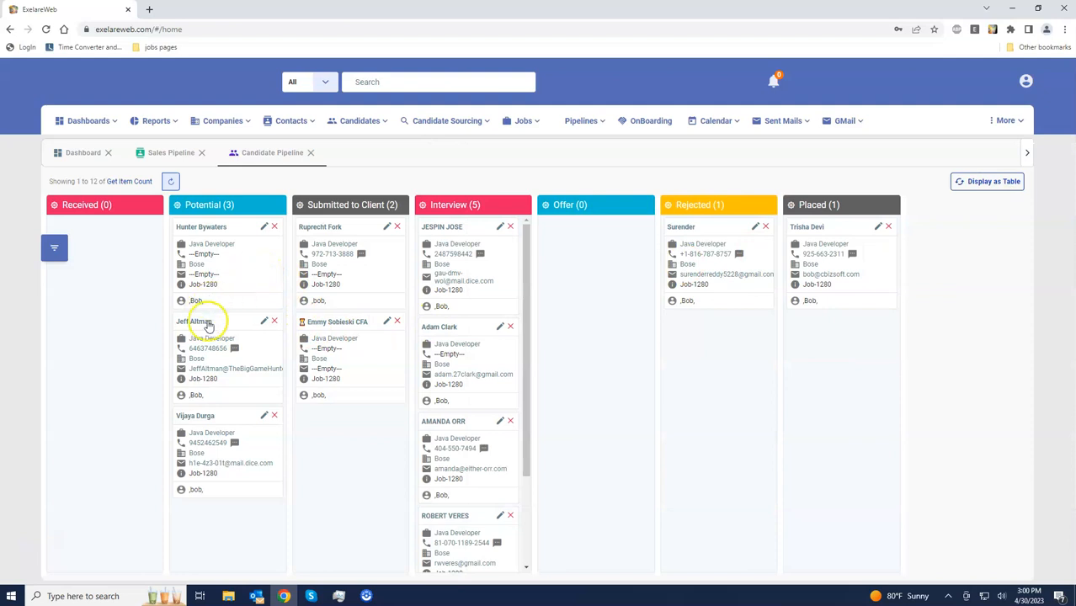
Step: Move the second Potential candidate to Submitted to Client with submission type Email, and send the resume email to the client contact
left_click_drag(218, 325, 349, 232)
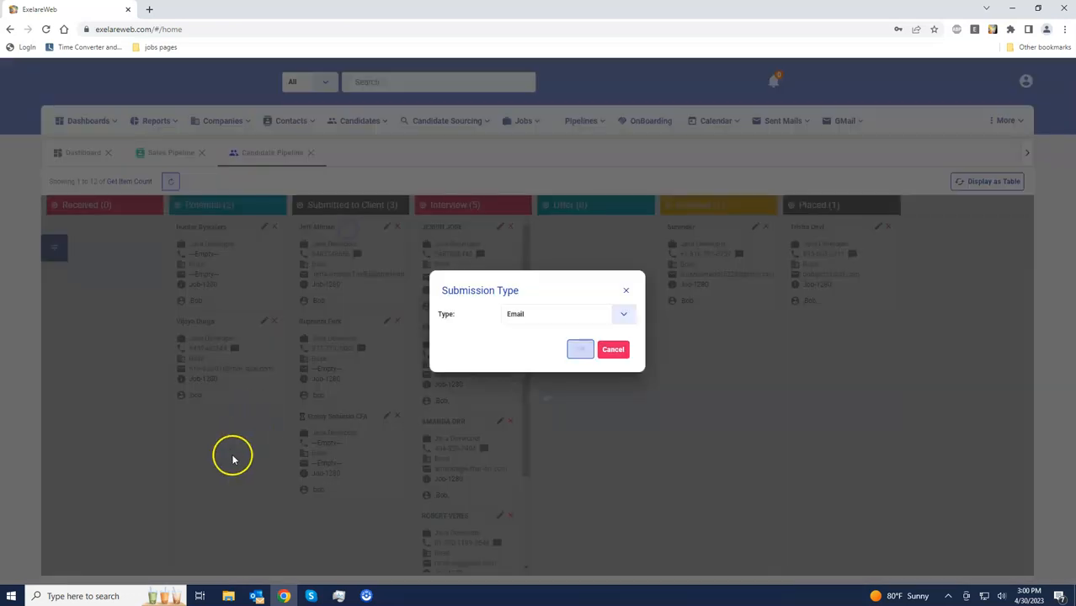
left_click(626, 314)
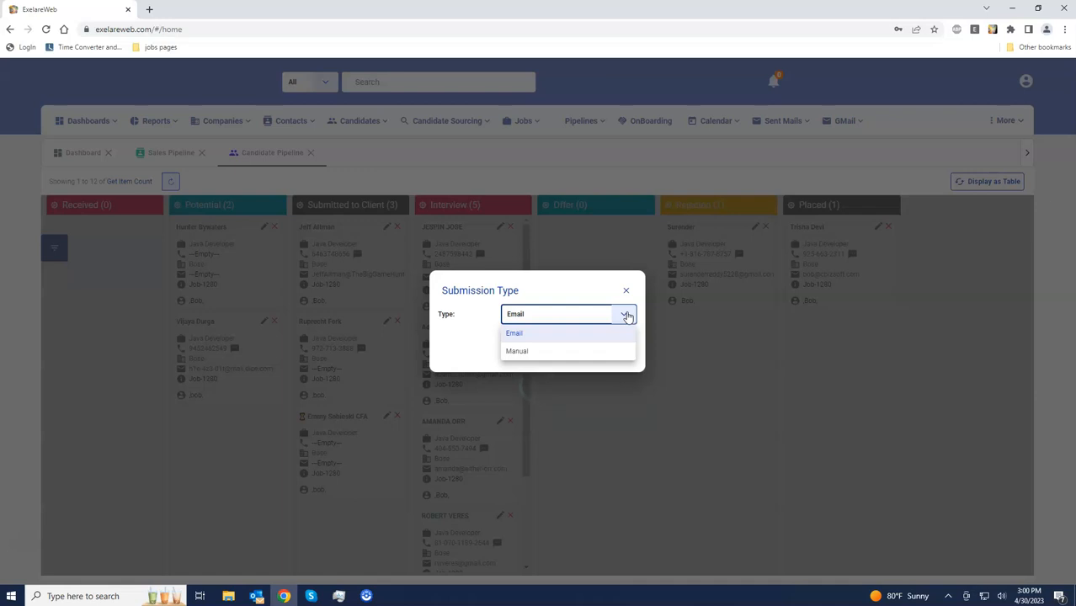
left_click(621, 318)
left_click(529, 314)
left_click(581, 352)
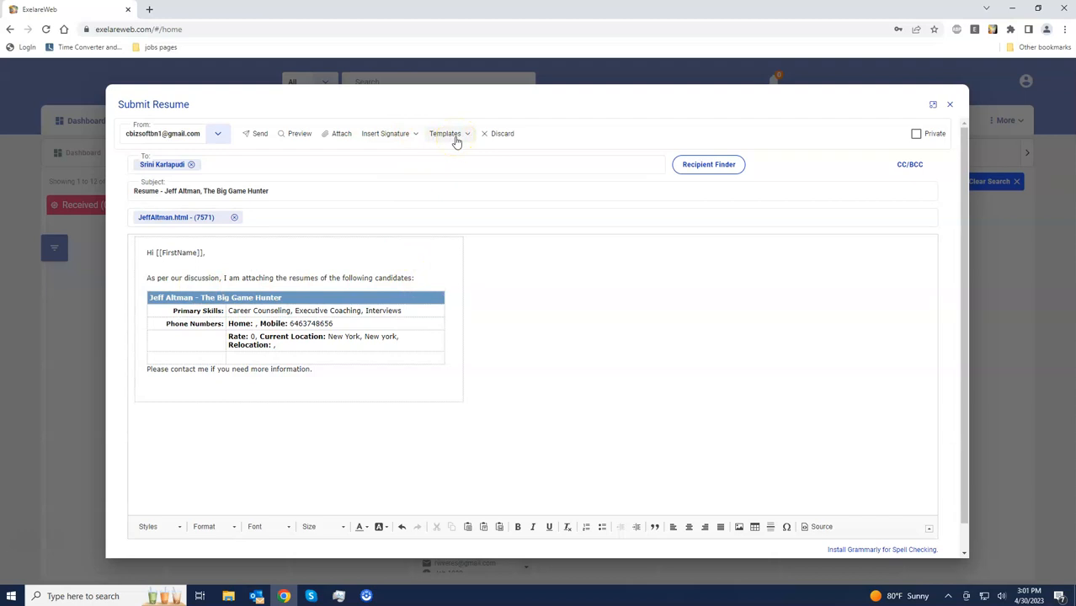
left_click(250, 137)
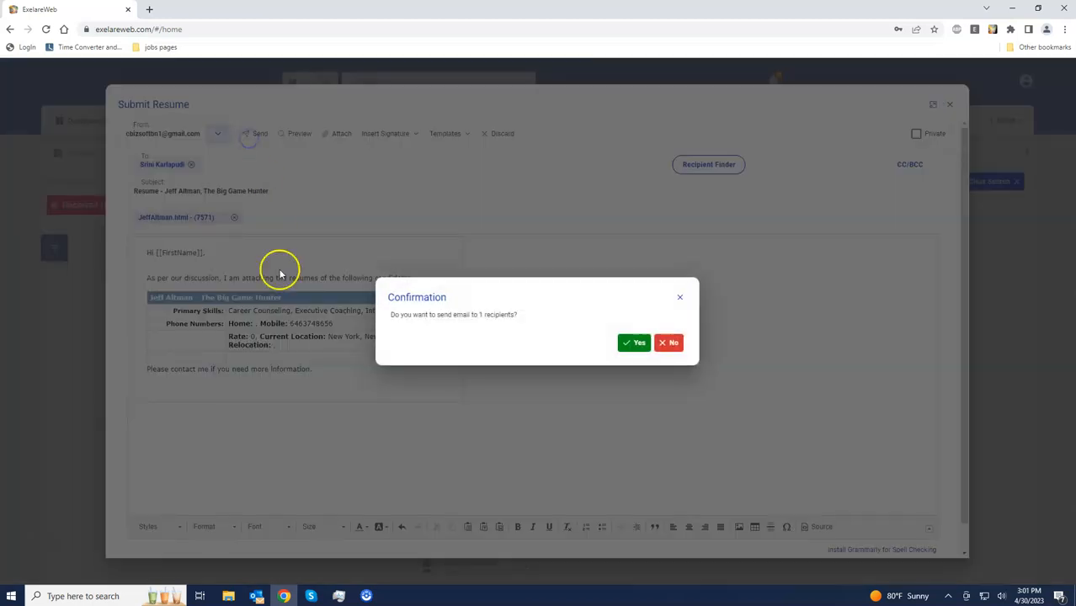
left_click(637, 342)
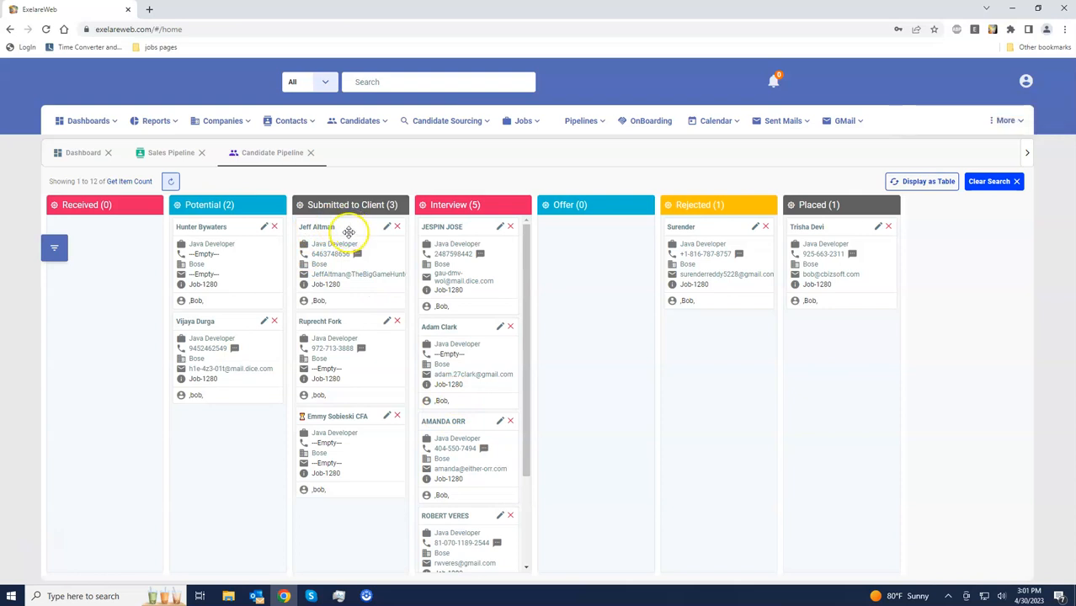
Step: Move the newly submitted candidate to the Interview stage and save the interview appointment with sub-type Video
left_click_drag(349, 232, 473, 234)
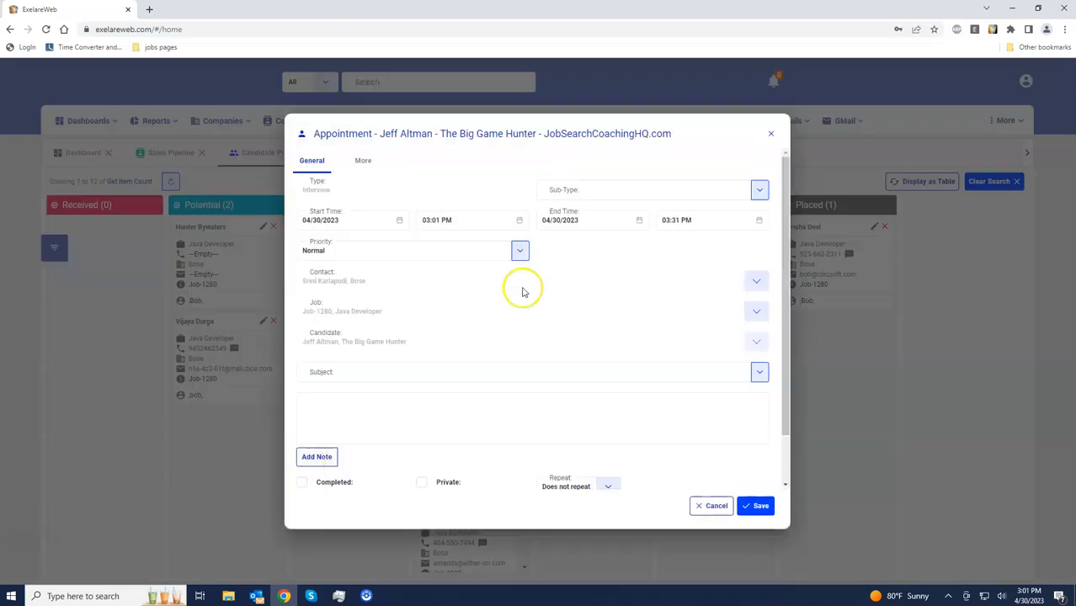
left_click(760, 190)
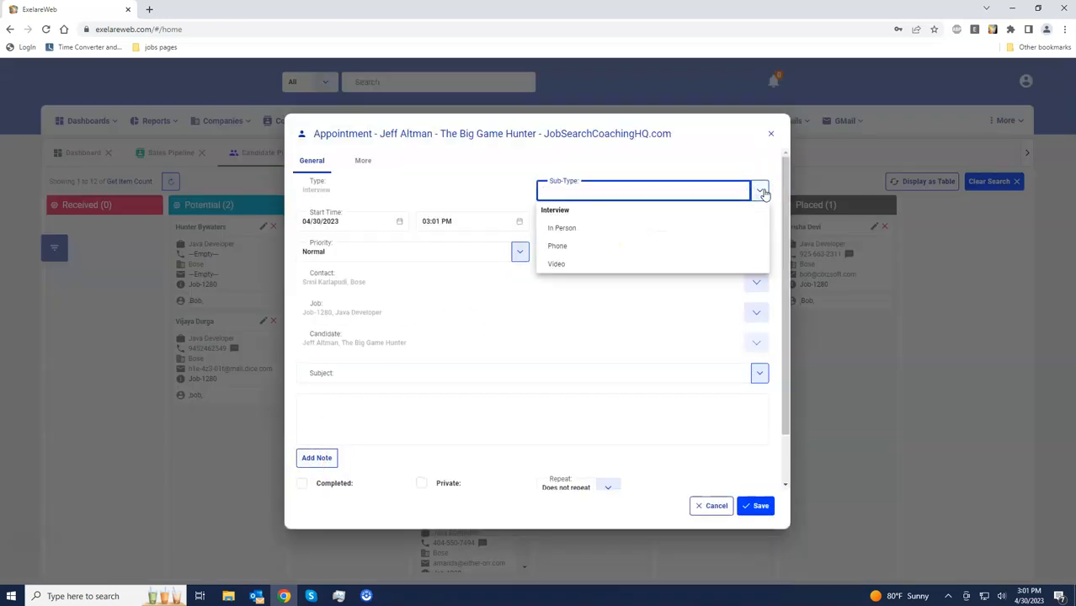
left_click(559, 266)
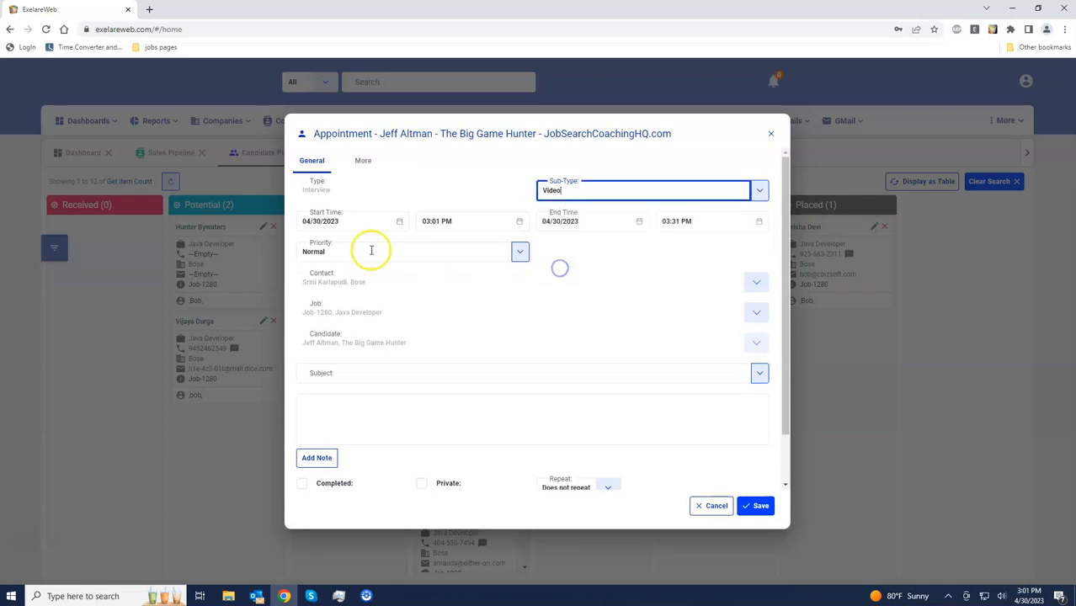
left_click(756, 508)
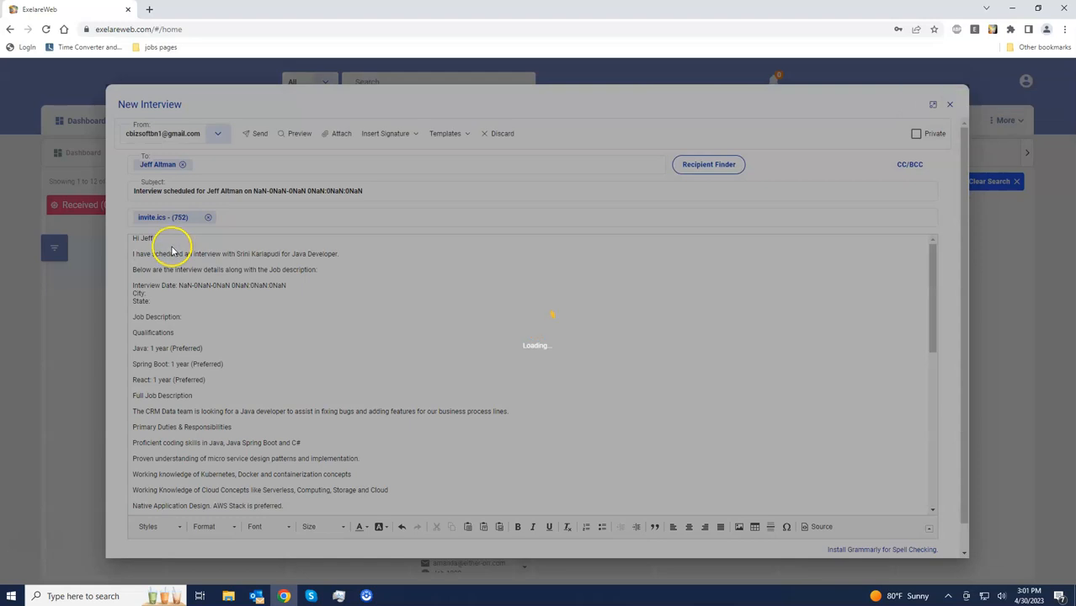
Step: Read through the generated interview email and job description, and close it without sending
scroll(168, 258, "down", 1)
scroll(168, 259, "down", 5)
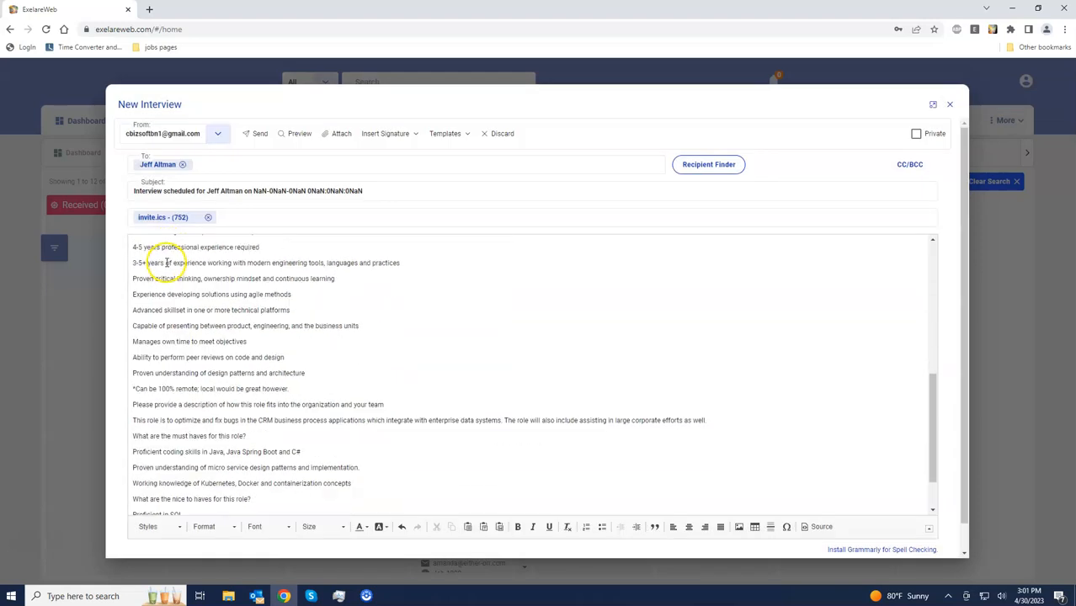
scroll(168, 262, "down", 2)
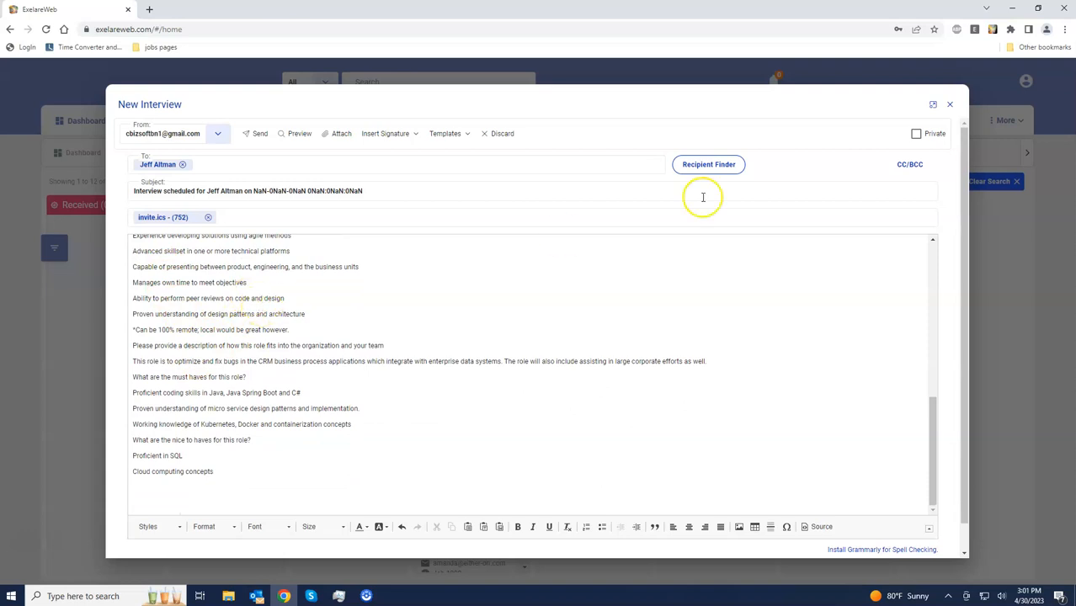
left_click(952, 105)
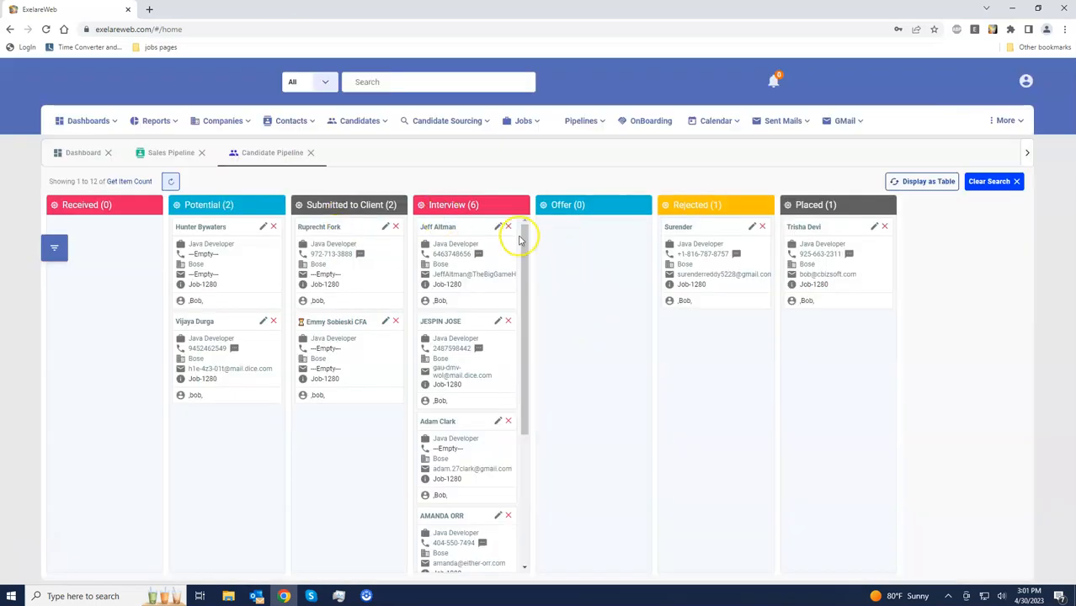
Step: Move the top Interview candidate to the Placed stage and save the placement status with start date 05/15/2023
left_click_drag(494, 212, 684, 239)
left_click_drag(818, 294, 842, 321)
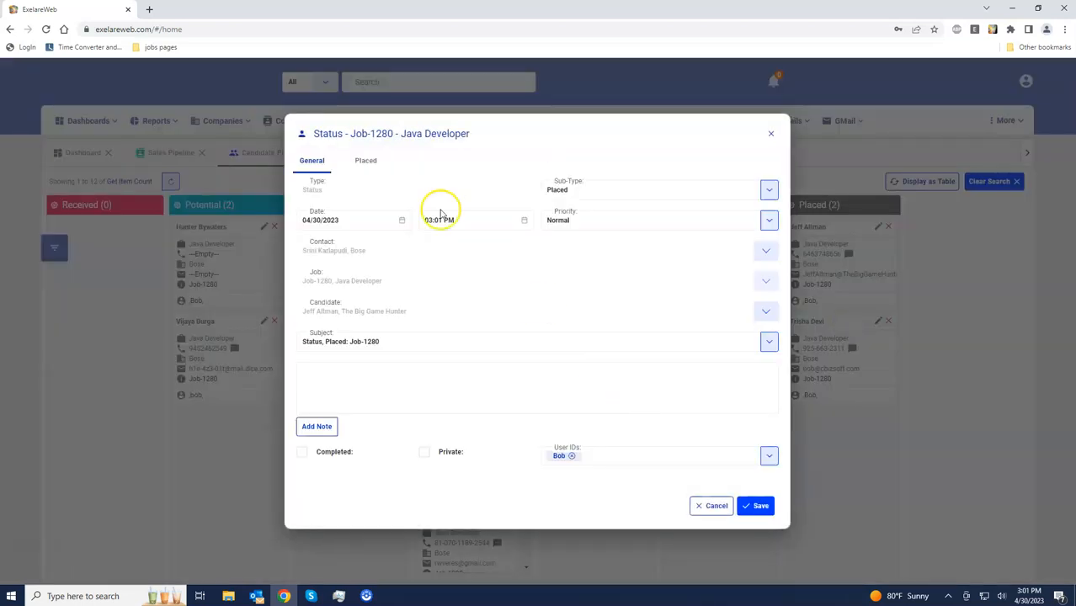
left_click(367, 161)
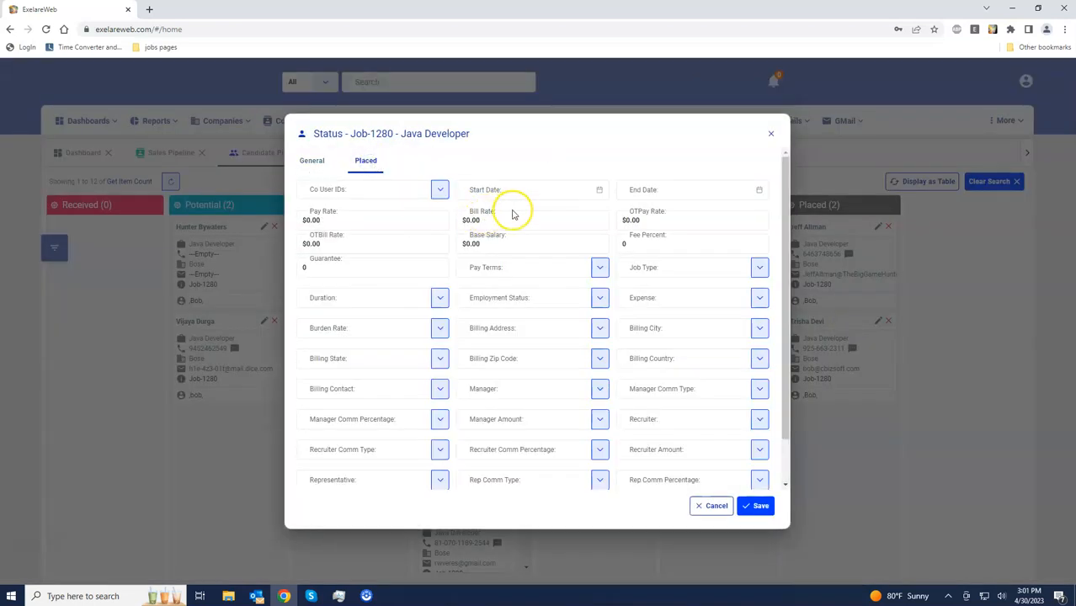
left_click(598, 190)
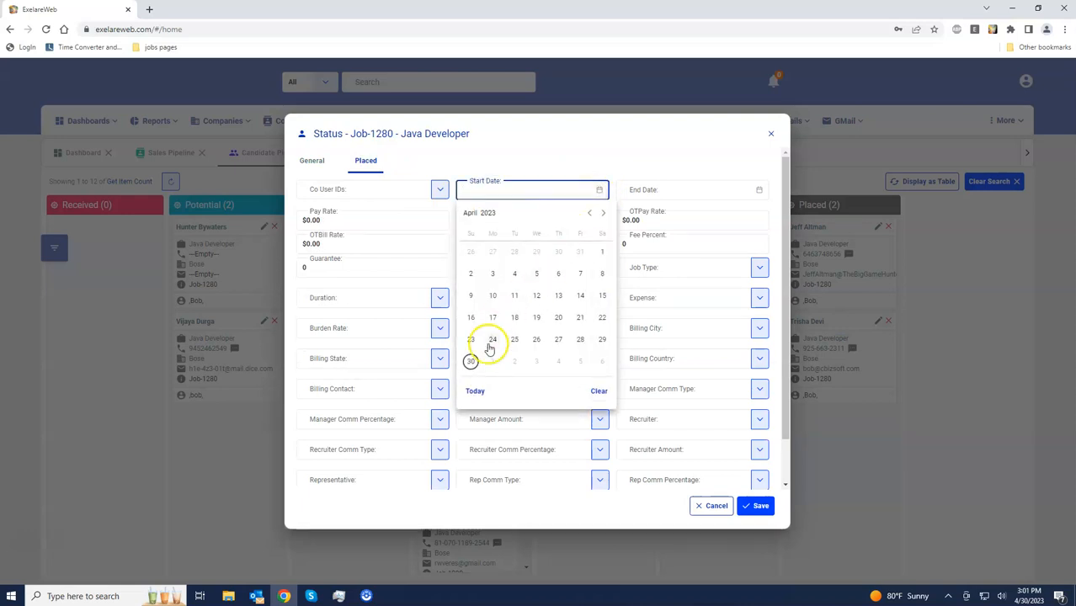
left_click(493, 364)
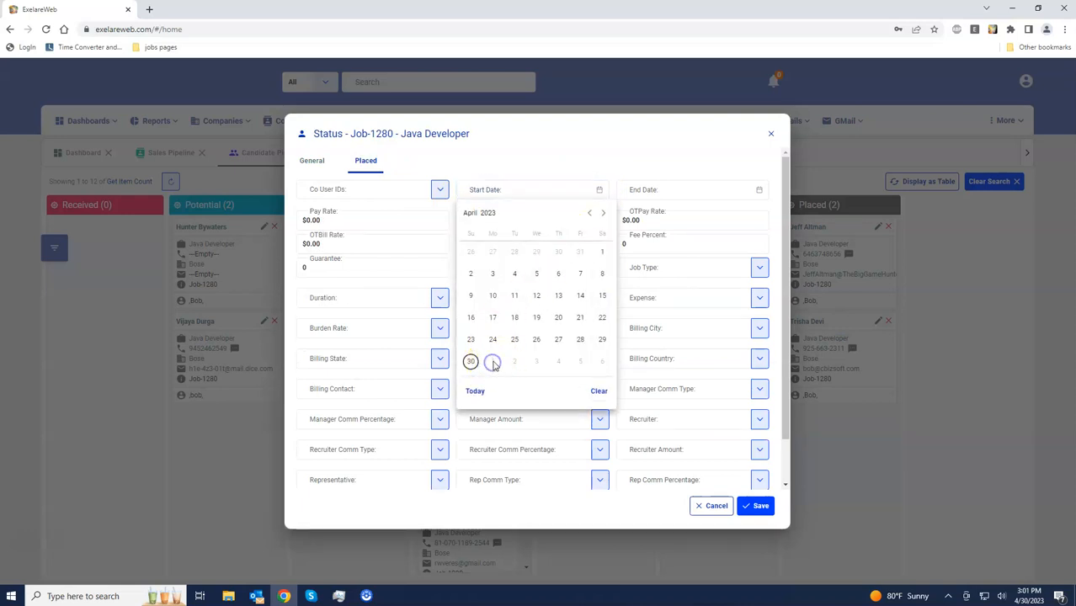
left_click(603, 213)
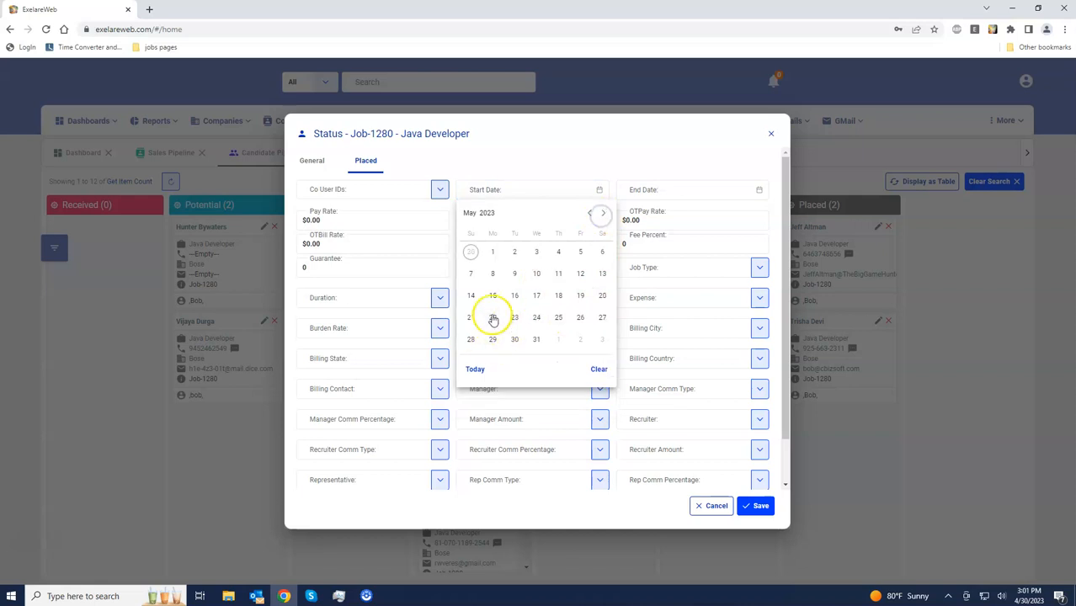
left_click(493, 295)
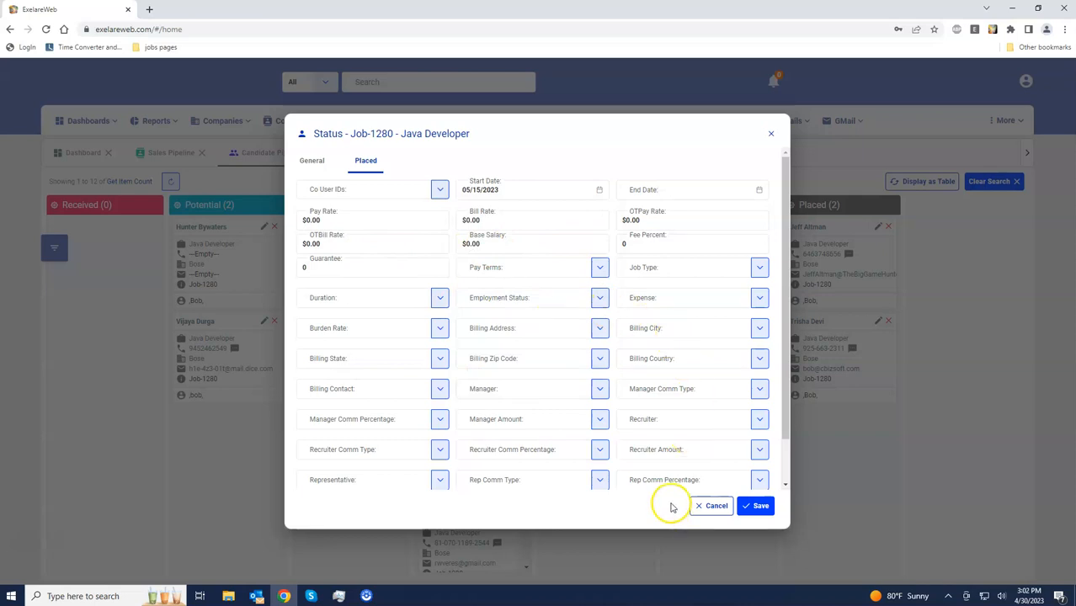
scroll(637, 398, "down", 1)
scroll(637, 398, "down", 1)
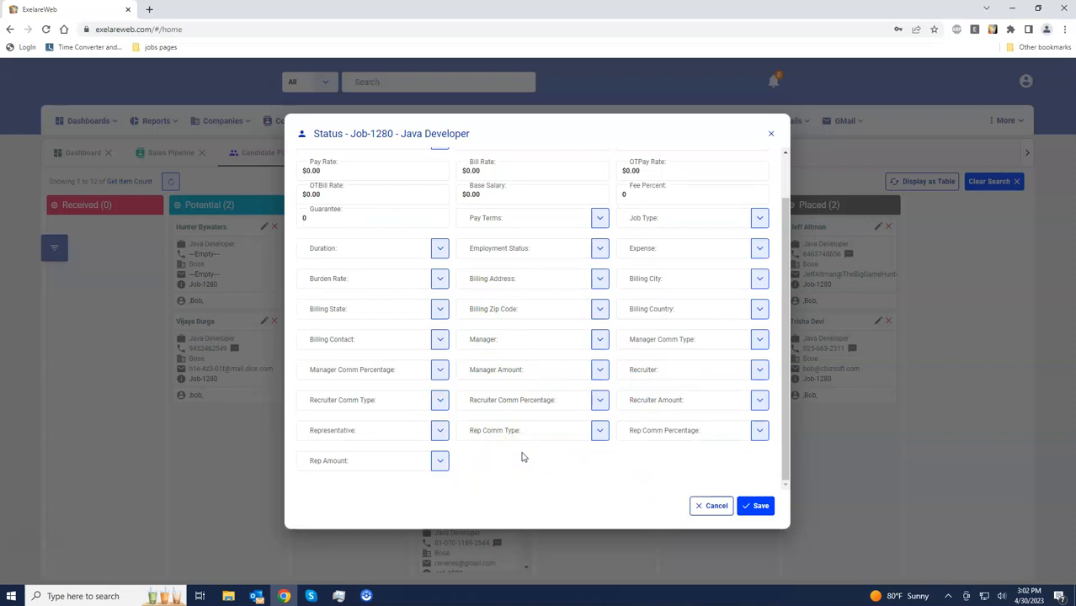
left_click(762, 507)
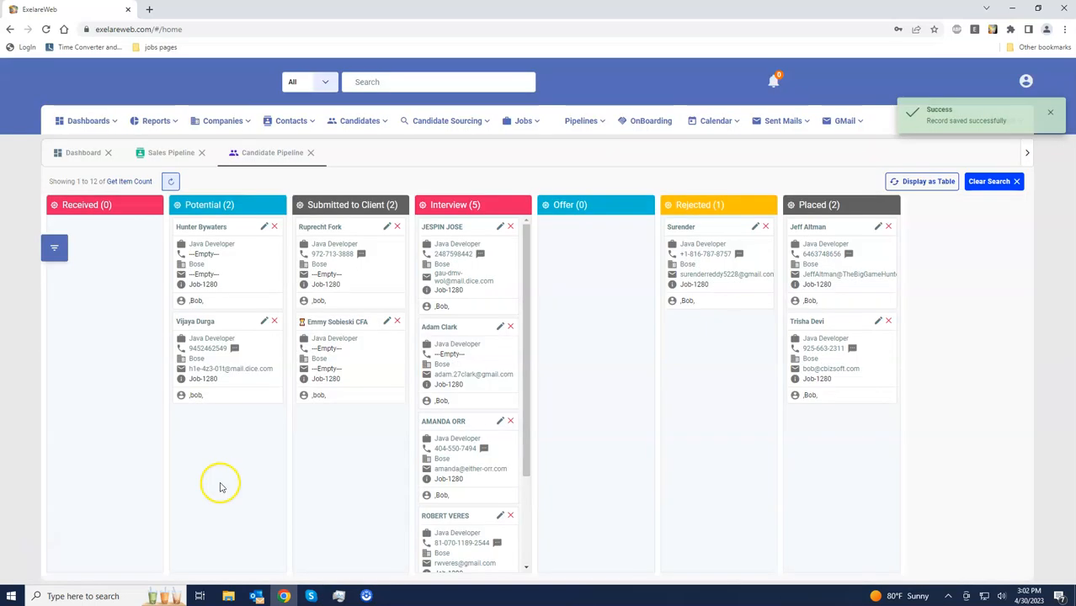